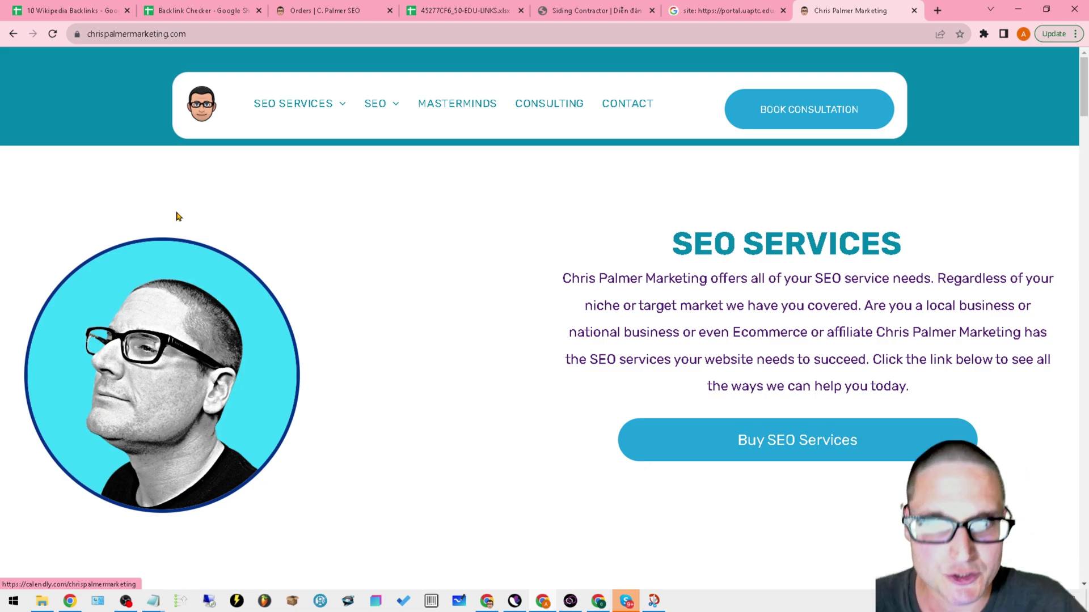
# - Review the client's chat screenshot, then switch to the 50 EDU backlinks spreadsheet
pyautogui.click(655, 602)
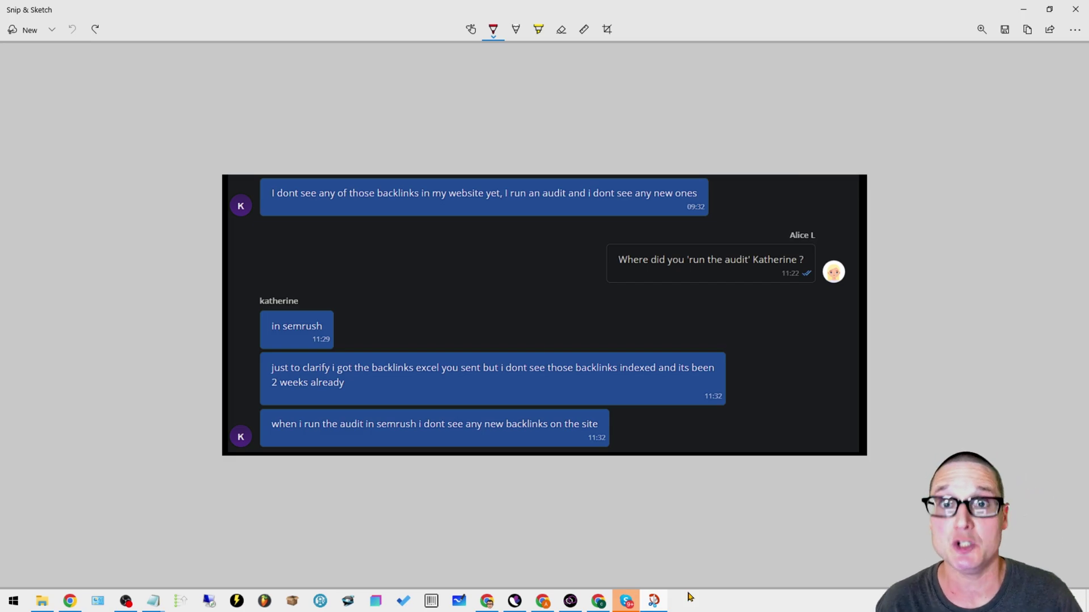
pyautogui.click(1023, 10)
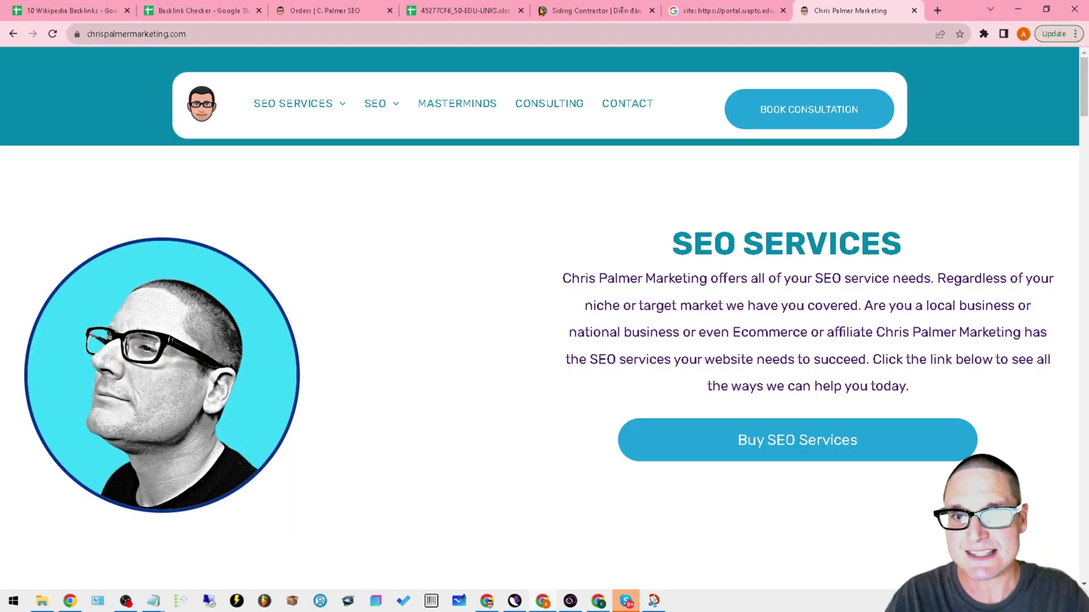
pyautogui.click(460, 11)
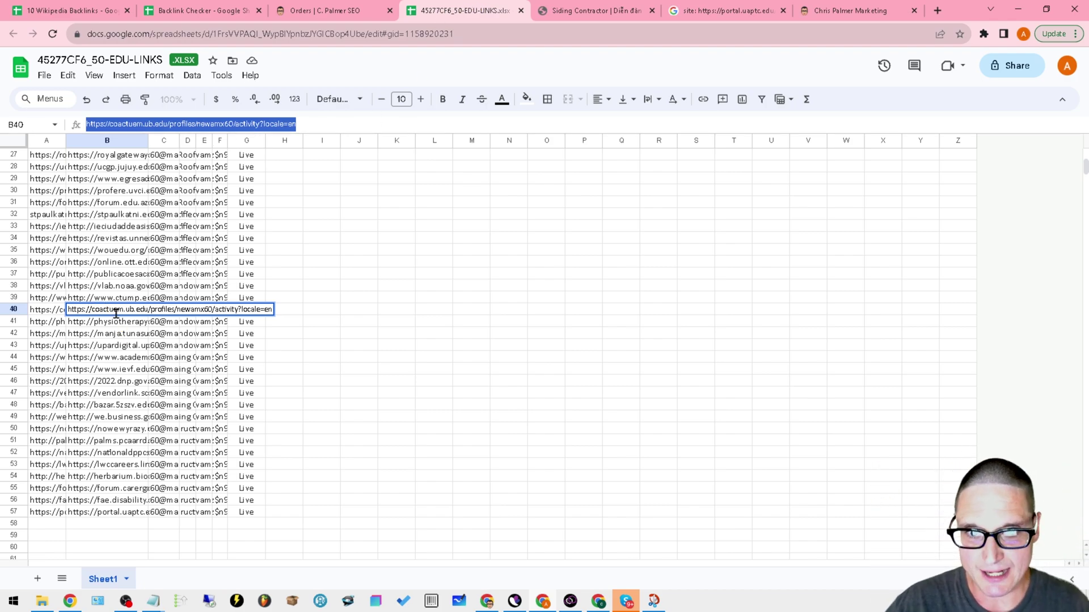
# - Return to the dhtn.edu.vn Siding Contractor link's site: results showing one indexed result
pyautogui.click(607, 6)
pyautogui.hotkey('alt', 'Left')
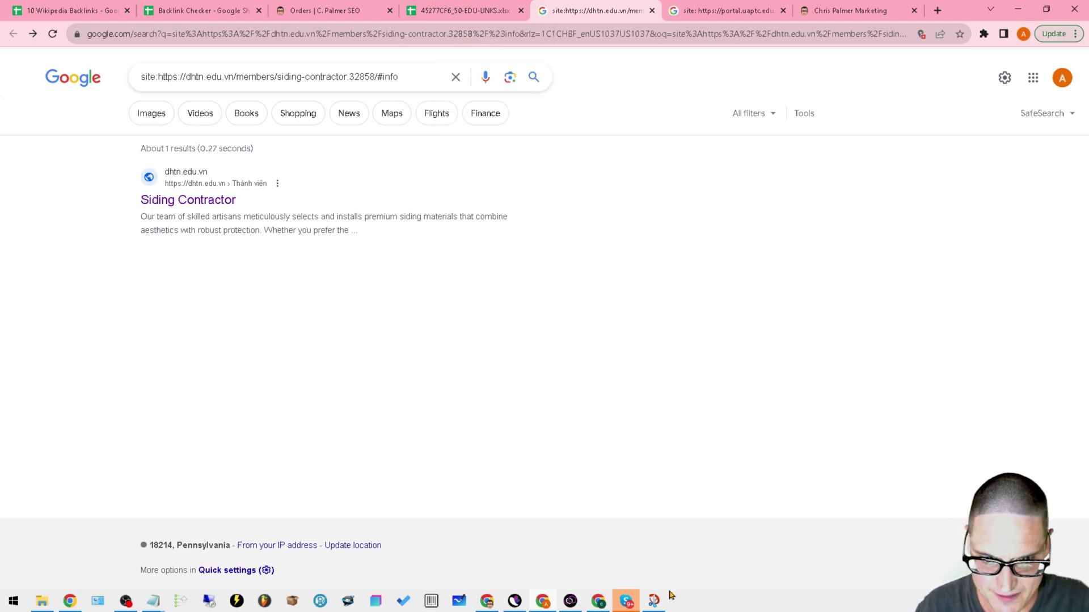
pyautogui.moveTo(653, 602)
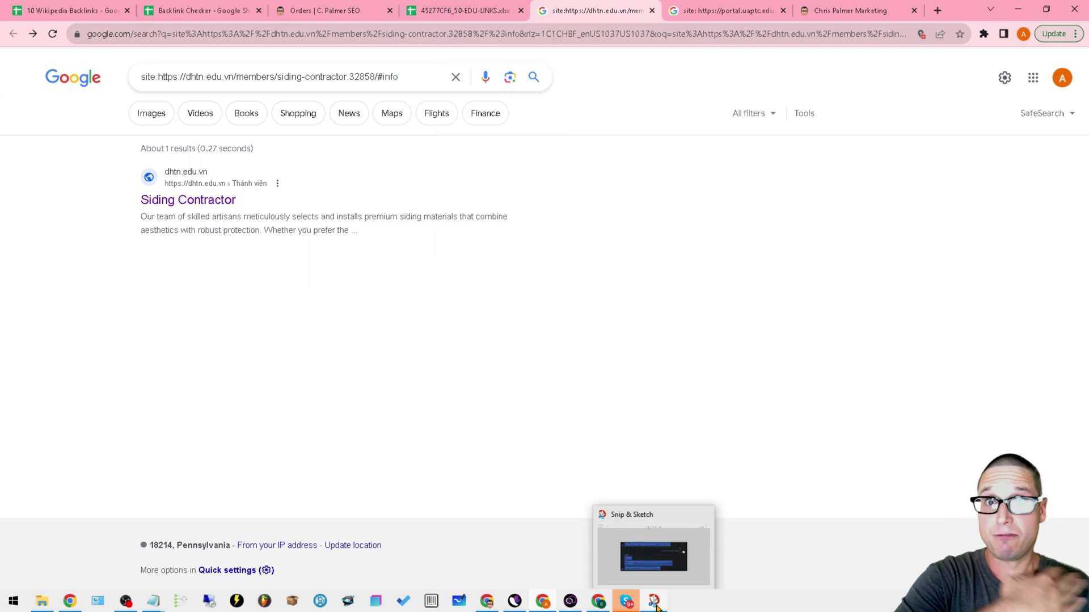
pyautogui.click(625, 602)
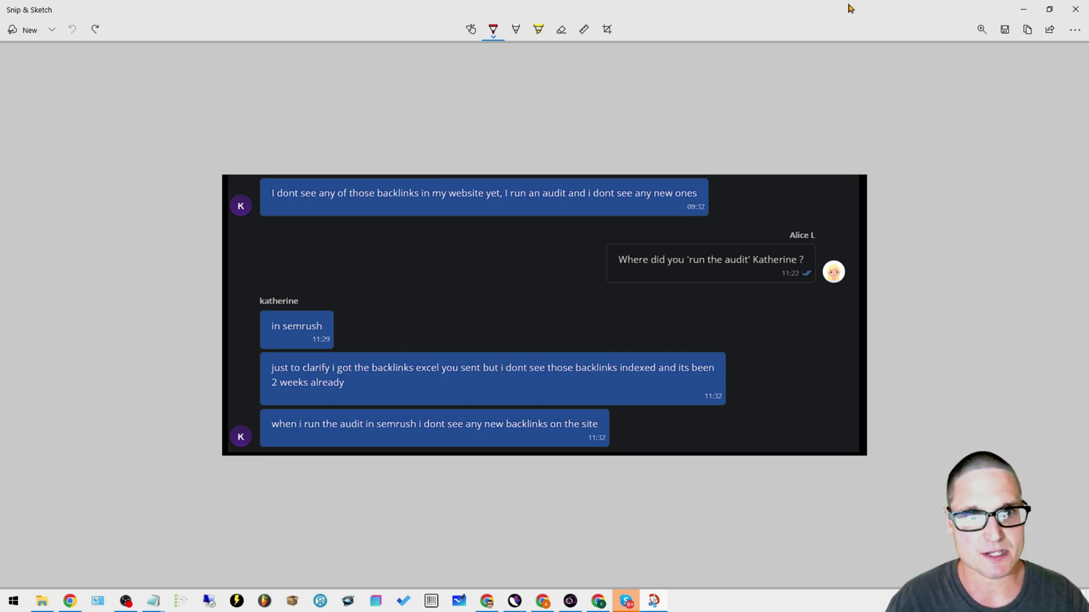
pyautogui.click(1023, 9)
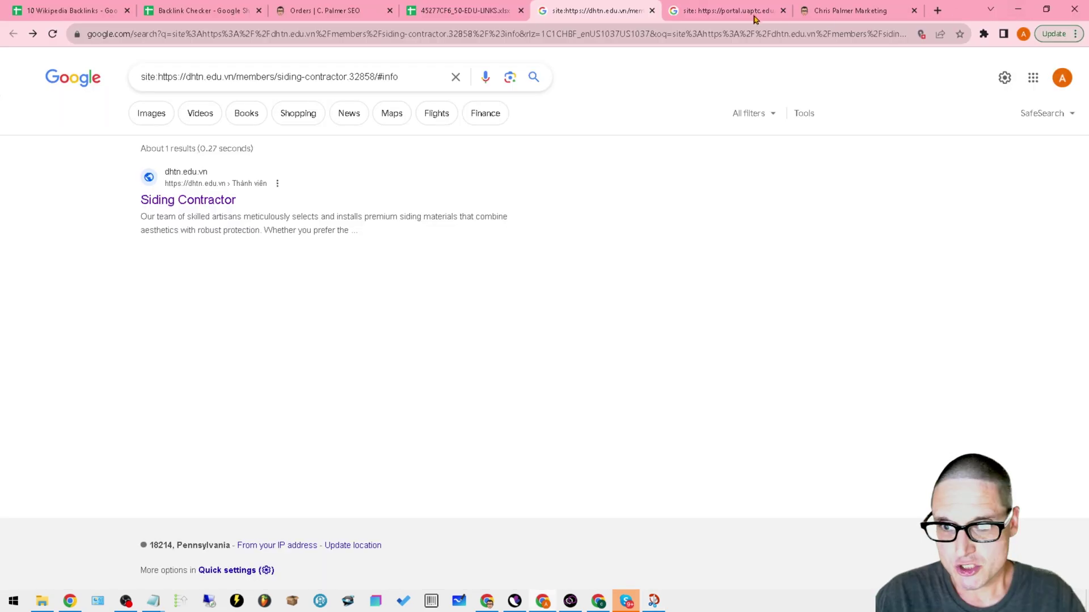
pyautogui.click(464, 10)
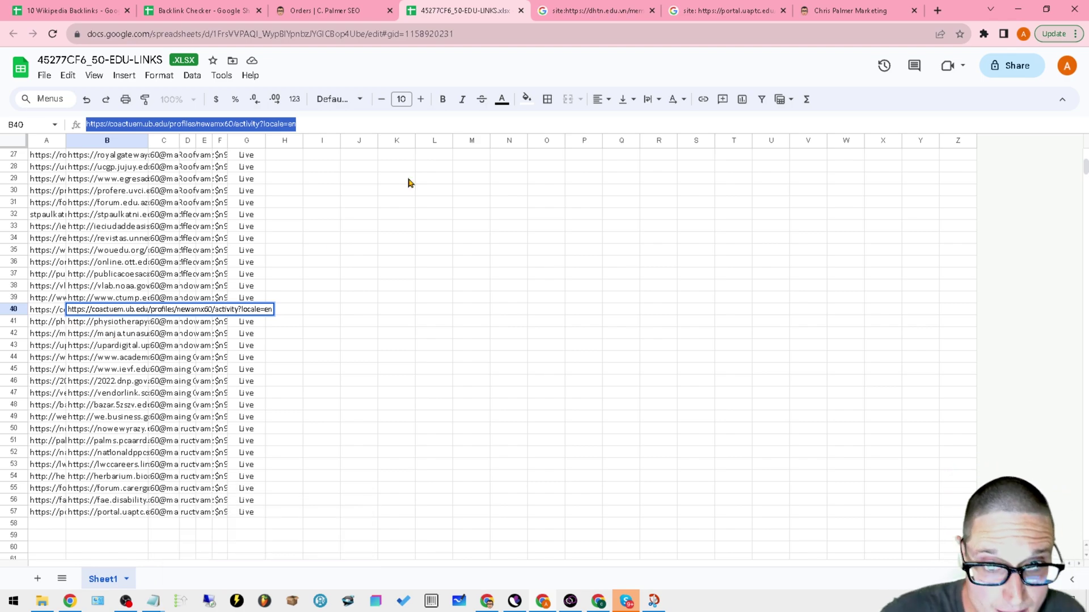
pyautogui.click(598, 11)
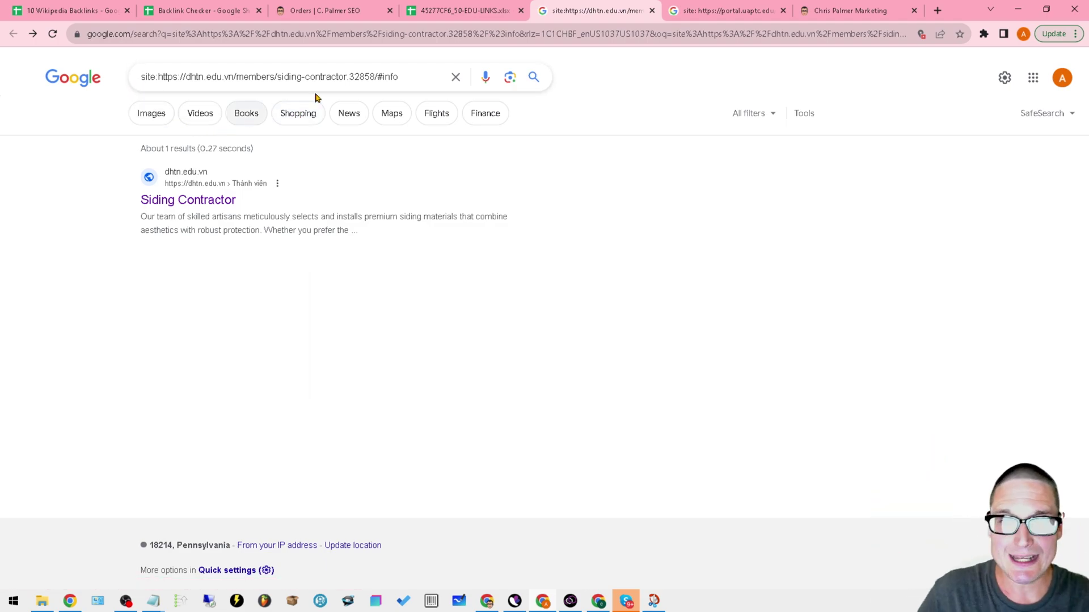
pyautogui.moveTo(401, 77); pyautogui.dragTo(157, 77)
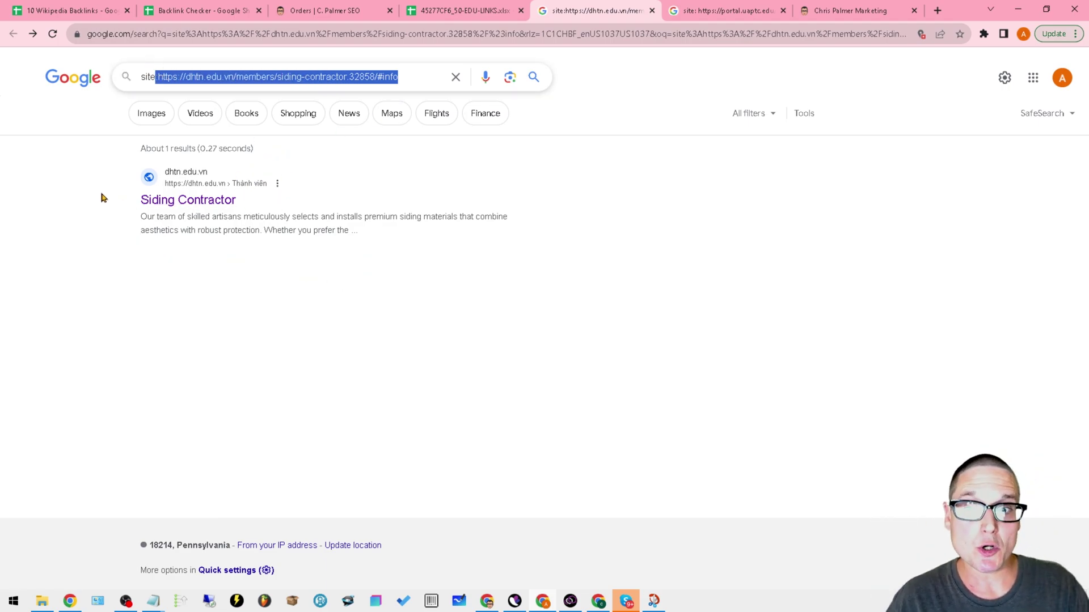
pyautogui.moveTo(136, 200); pyautogui.dragTo(290, 211)
pyautogui.moveTo(356, 231); pyautogui.dragTo(120, 229)
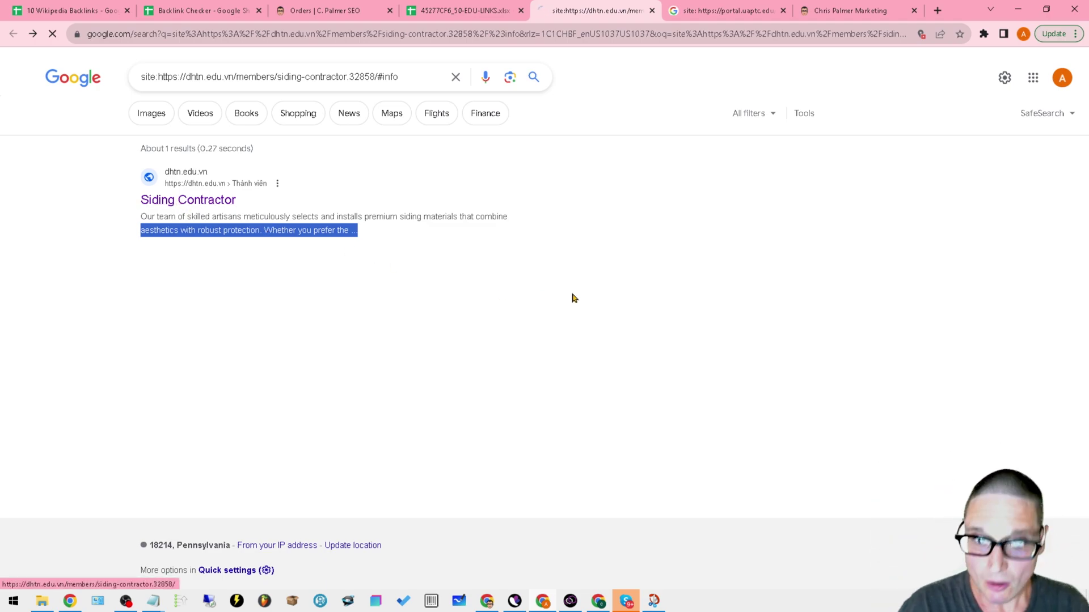
# - Show the portal.uaptc.edu site: results (~10,500) after checking the spreadsheet, and highlight the query URL
pyautogui.click(711, 10)
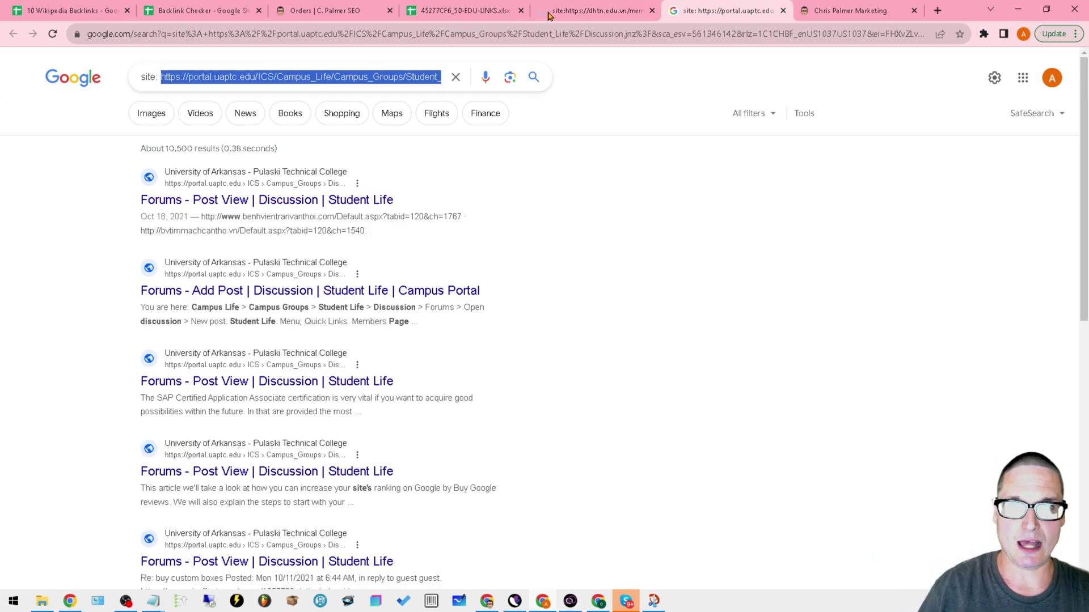
pyautogui.click(477, 10)
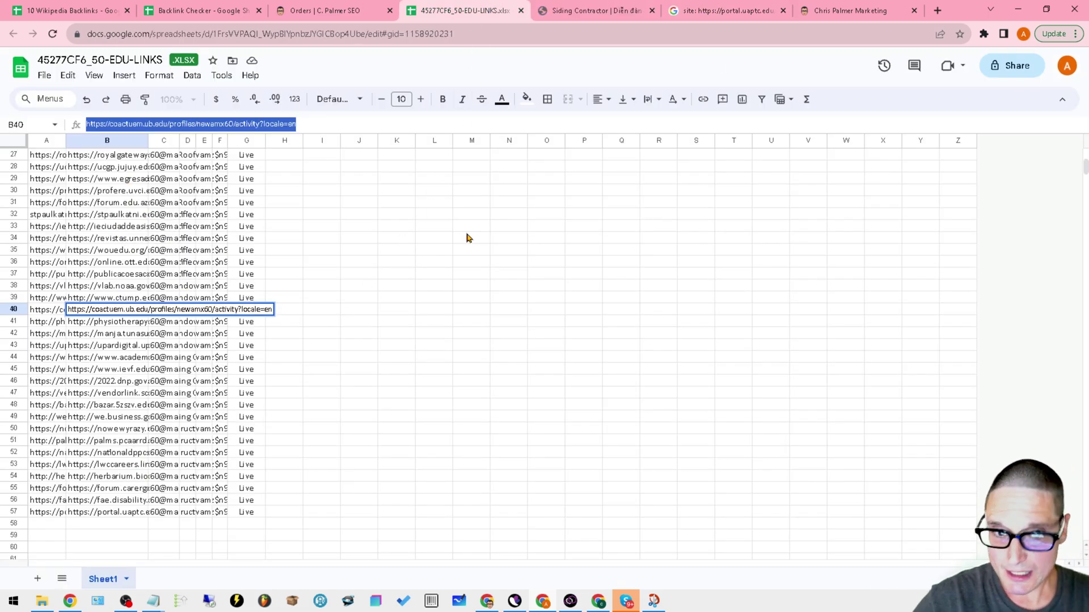
pyautogui.click(728, 11)
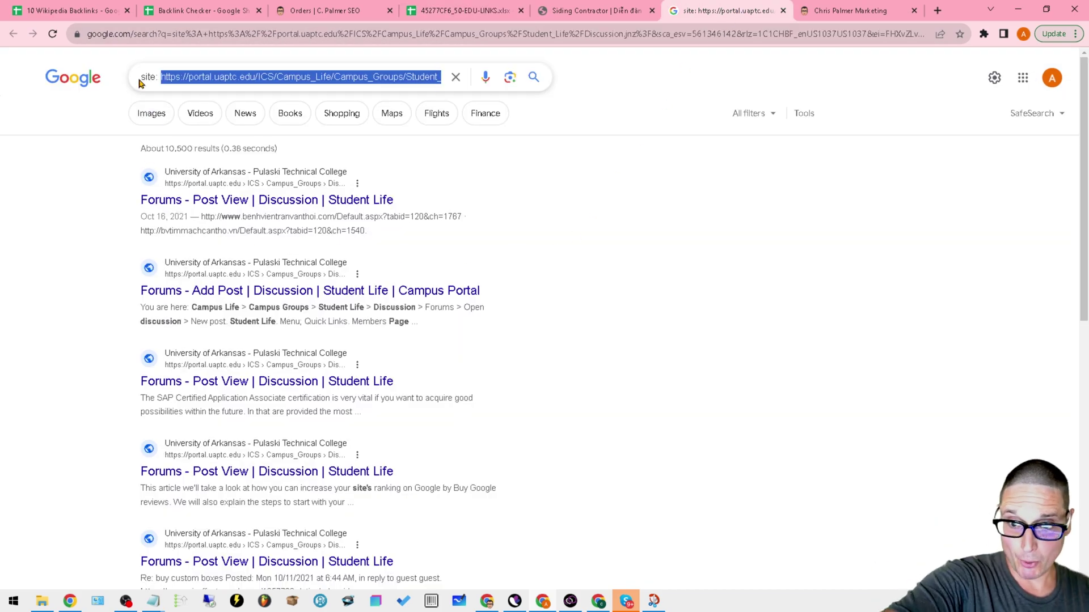
pyautogui.moveTo(186, 76); pyautogui.dragTo(261, 109)
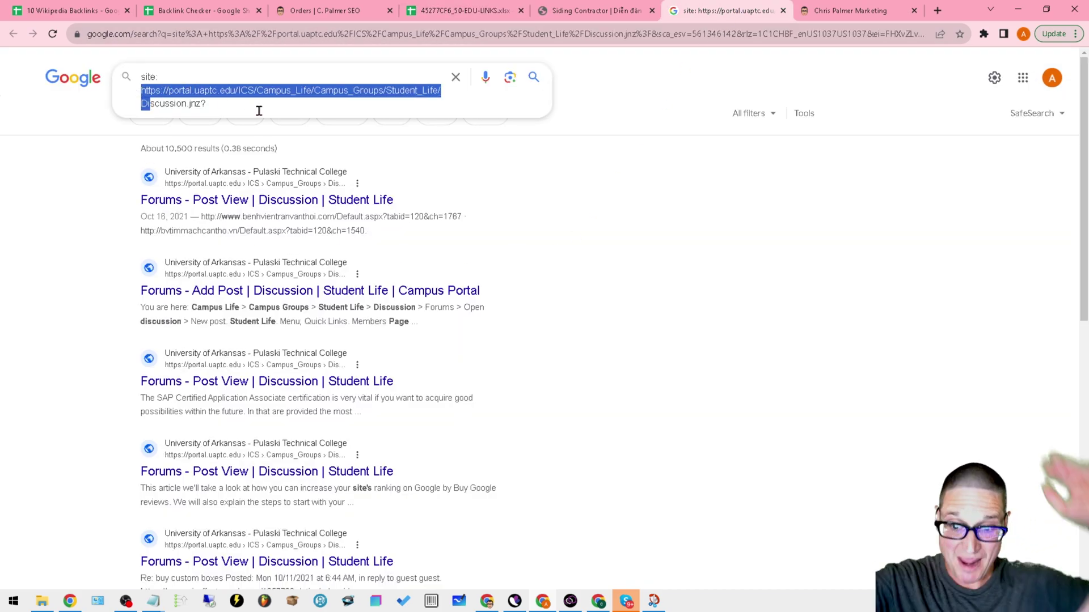